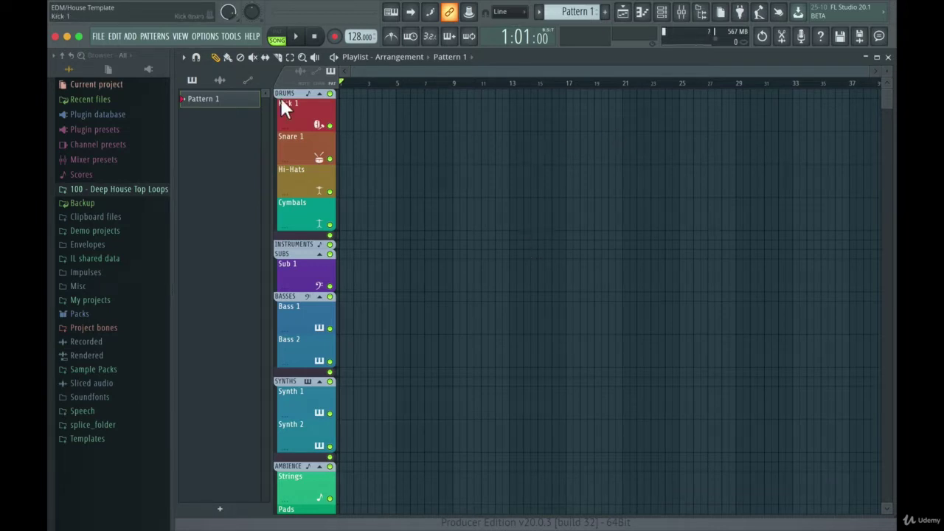
Step: Browse the available project templates under File > New from template
{"action": "left_click", "coordinate": [96, 36]}
{"action": "mouse_move", "coordinate": [103, 64]}
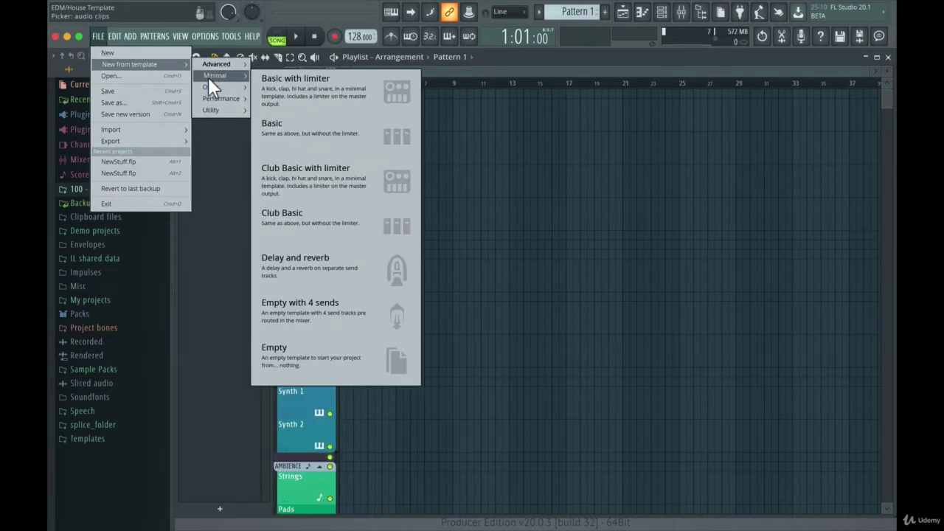
{"action": "mouse_move", "coordinate": [217, 102]}
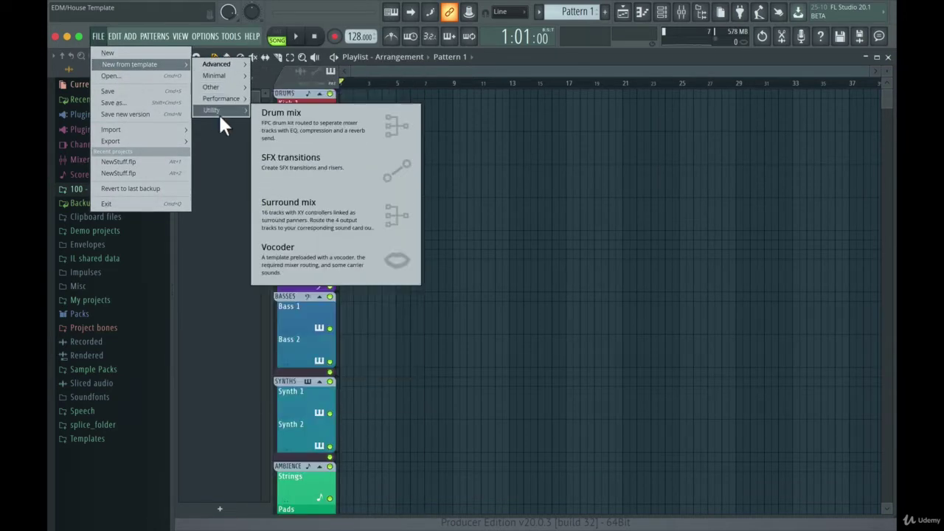
{"action": "mouse_move", "coordinate": [220, 64]}
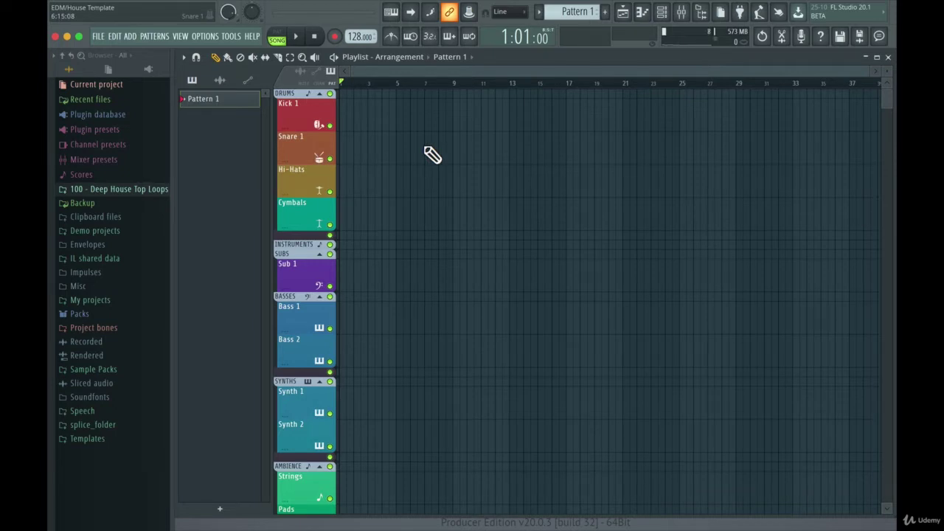
Step: Bring up the template's Channel rack and Mixer windows
{"action": "scroll", "coordinate": [432, 155], "scroll_direction": "down", "scroll_amount": 10}
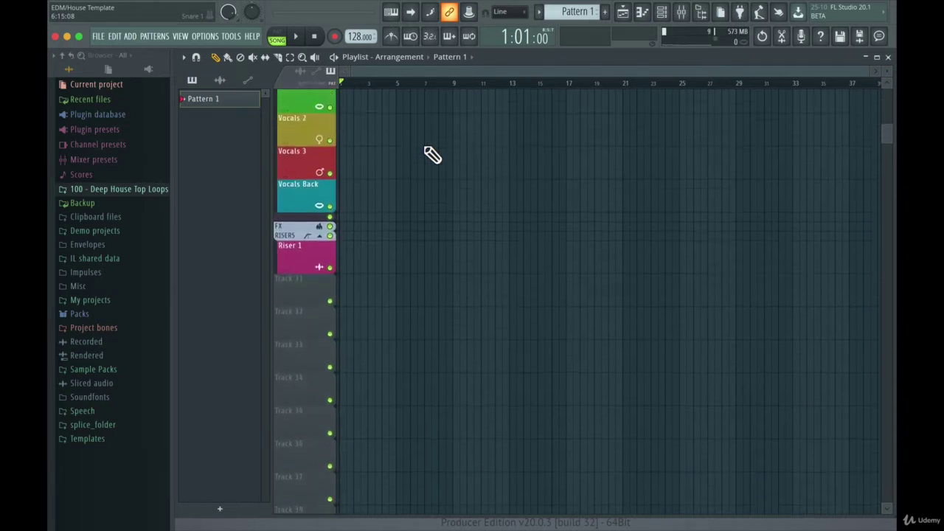
{"action": "scroll", "coordinate": [432, 155], "scroll_direction": "up", "scroll_amount": 10}
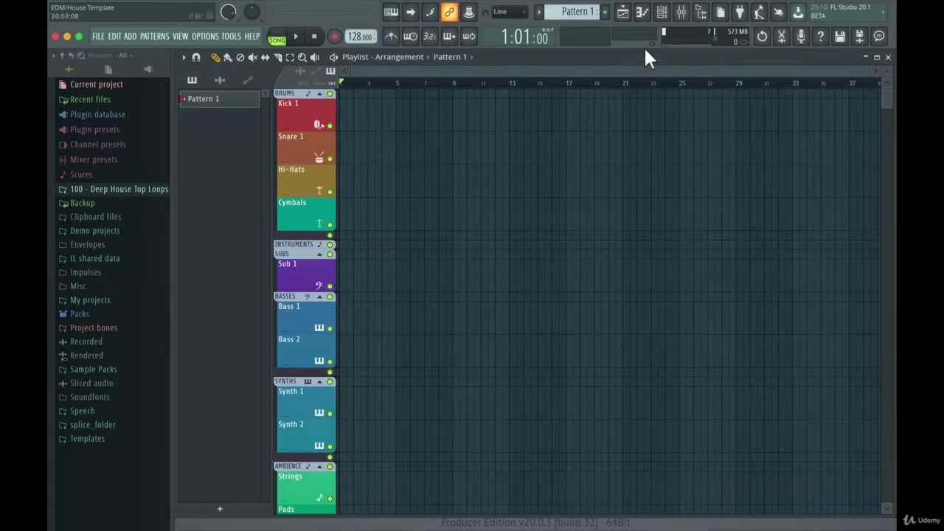
{"action": "left_click", "coordinate": [661, 12]}
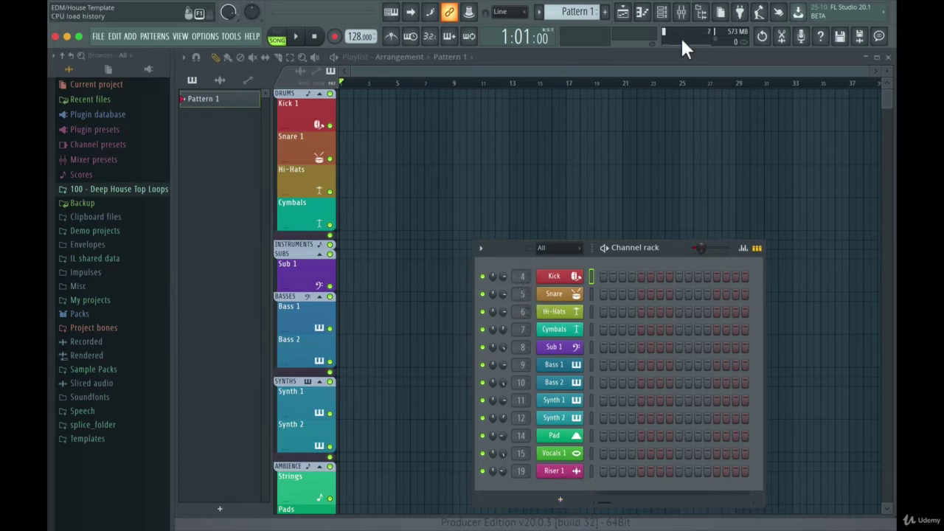
{"action": "left_click", "coordinate": [684, 14]}
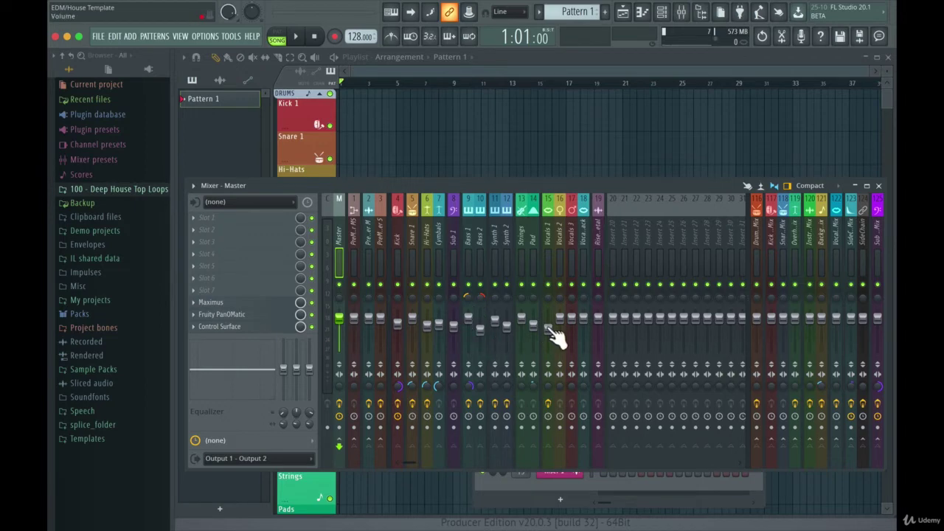
Step: Move the Channel rack and Mixer windows to the right edge so the playlist tracks are visible
{"action": "left_click_drag", "start_coordinate": [442, 185], "coordinate": [430, 346]}
{"action": "left_click_drag", "start_coordinate": [665, 253], "coordinate": [480, 10]}
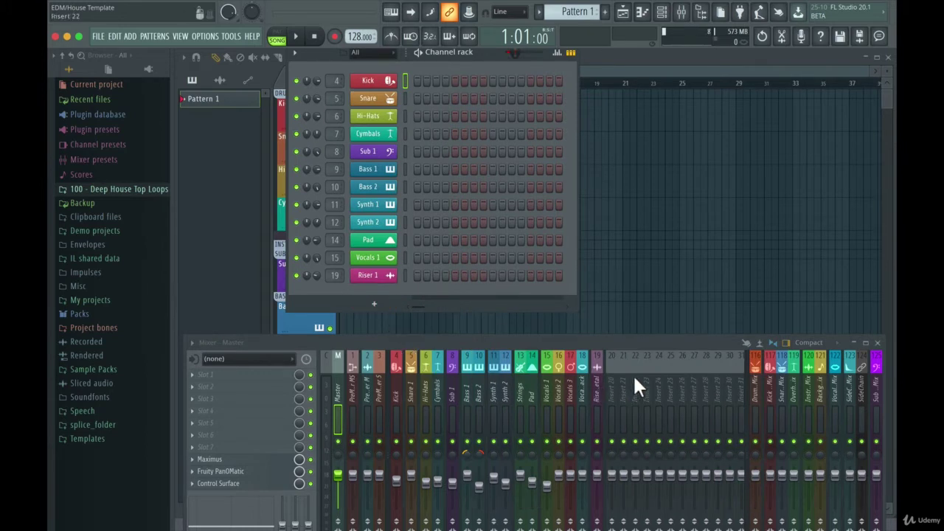
{"action": "left_click_drag", "start_coordinate": [643, 341], "coordinate": [635, 321]}
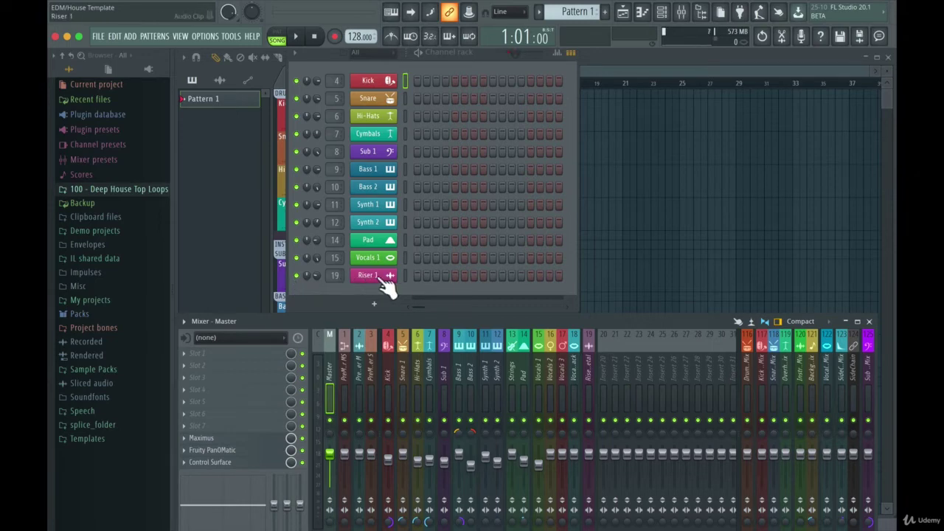
{"action": "left_click_drag", "start_coordinate": [338, 52], "coordinate": [703, 89]}
{"action": "left_click_drag", "start_coordinate": [379, 319], "coordinate": [712, 279]}
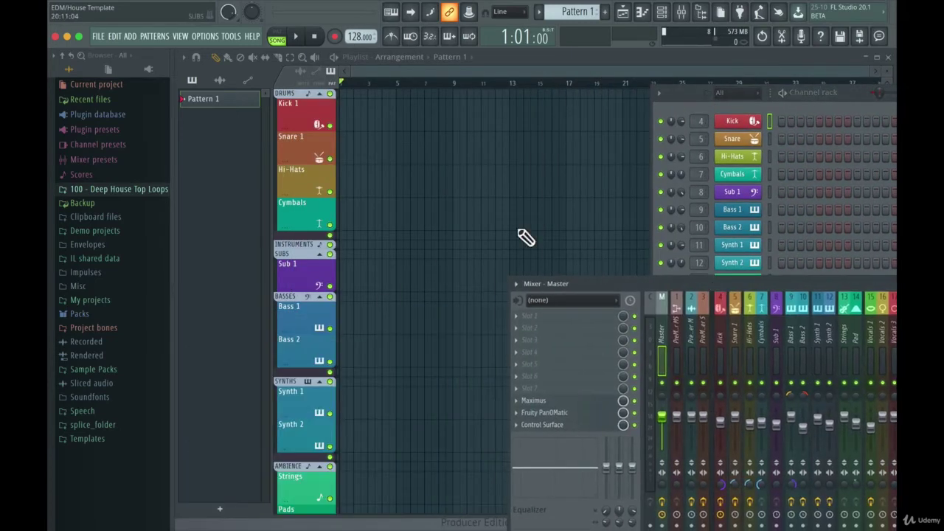
{"action": "scroll", "coordinate": [452, 229], "scroll_direction": "down", "scroll_amount": 10}
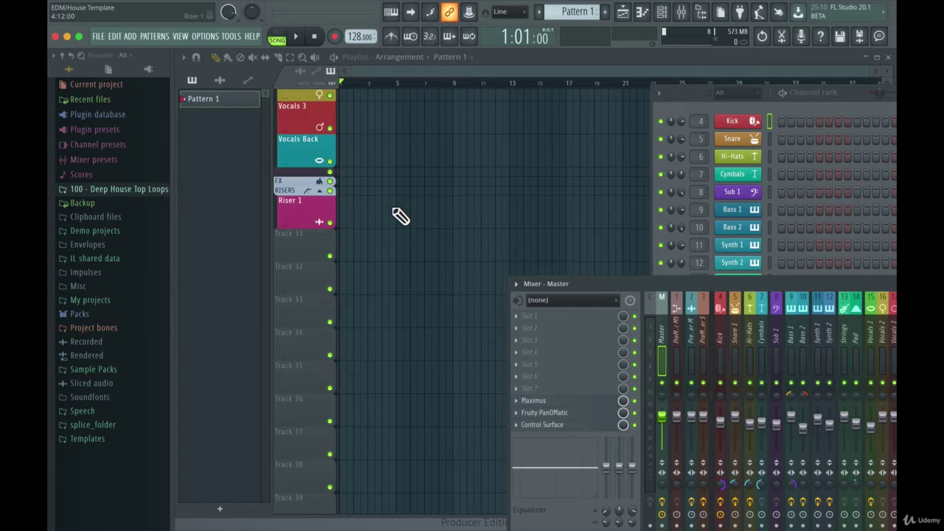
{"action": "scroll", "coordinate": [400, 215], "scroll_direction": "up", "scroll_amount": 5}
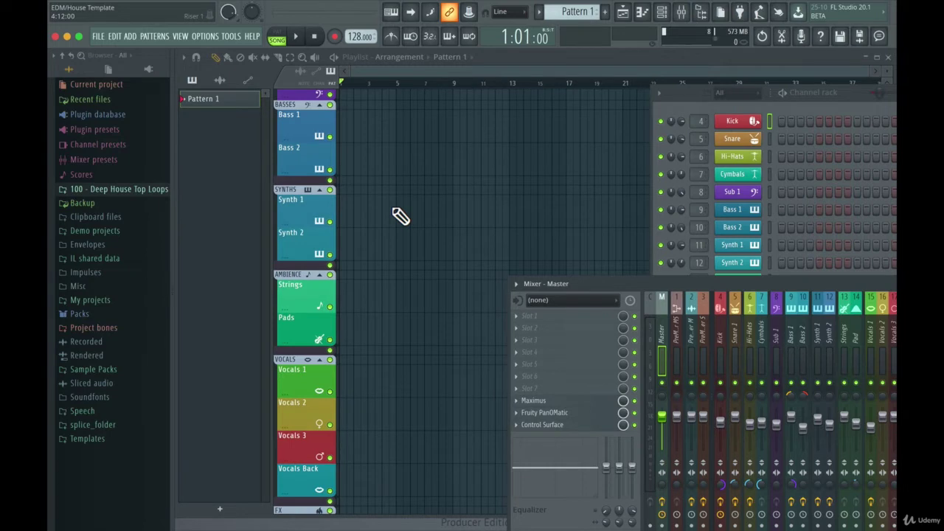
{"action": "scroll", "coordinate": [400, 215], "scroll_direction": "up", "scroll_amount": 3}
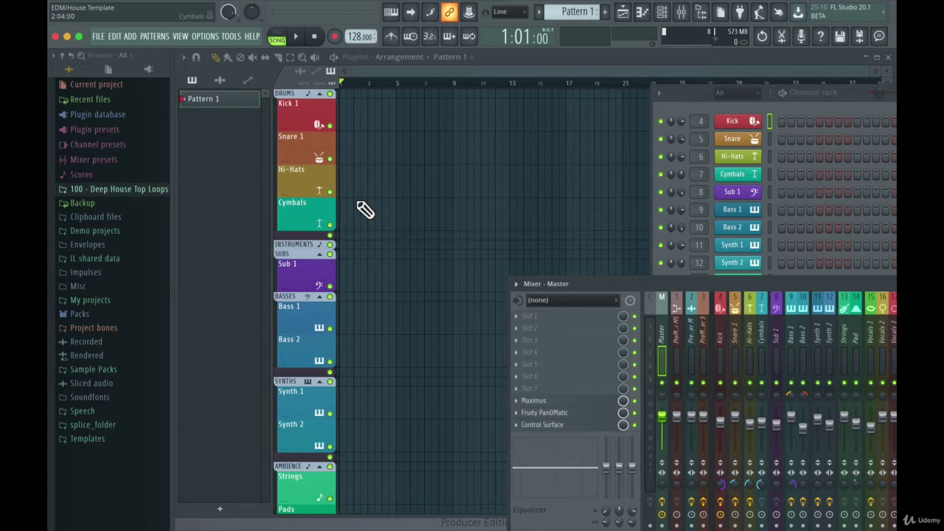
{"action": "left_click", "coordinate": [97, 35]}
{"action": "mouse_move", "coordinate": [98, 63]}
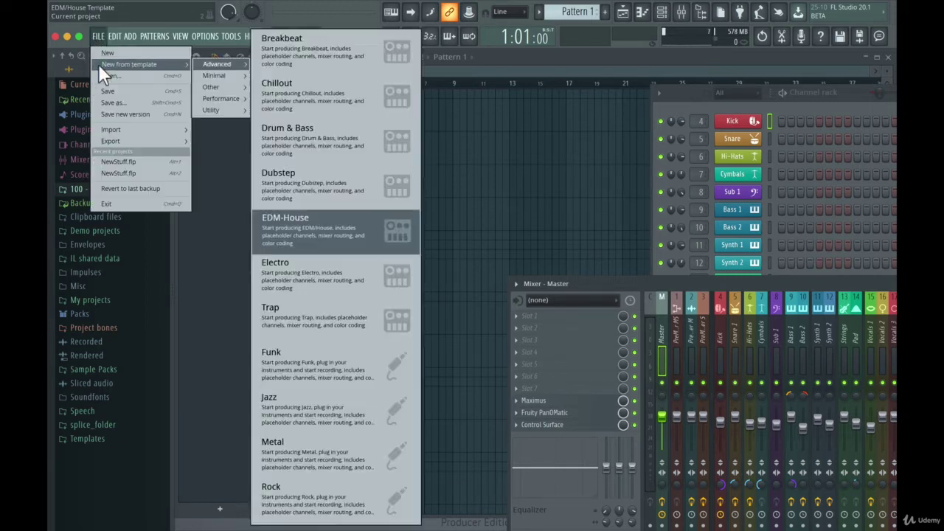
{"action": "mouse_move", "coordinate": [218, 71]}
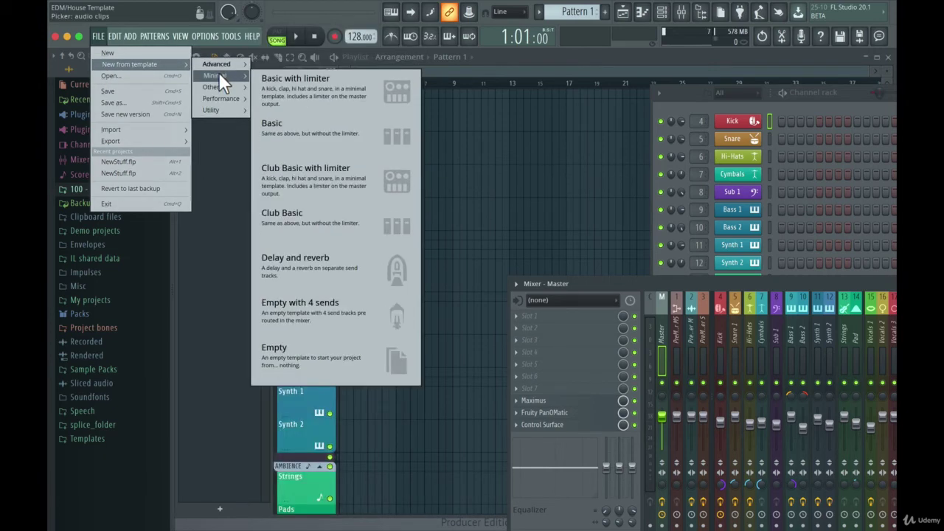
{"action": "mouse_move", "coordinate": [209, 98]}
{"action": "left_click", "coordinate": [214, 215]}
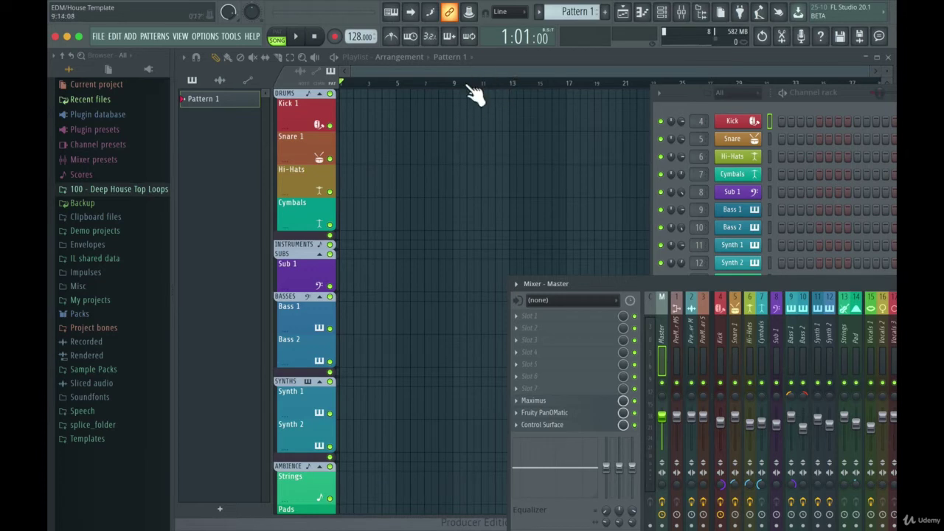
Step: Save as 'My Own Template' in Projects > Templates, replacing the default name 'untitled'
{"action": "left_click", "coordinate": [98, 37]}
{"action": "left_click", "coordinate": [100, 102]}
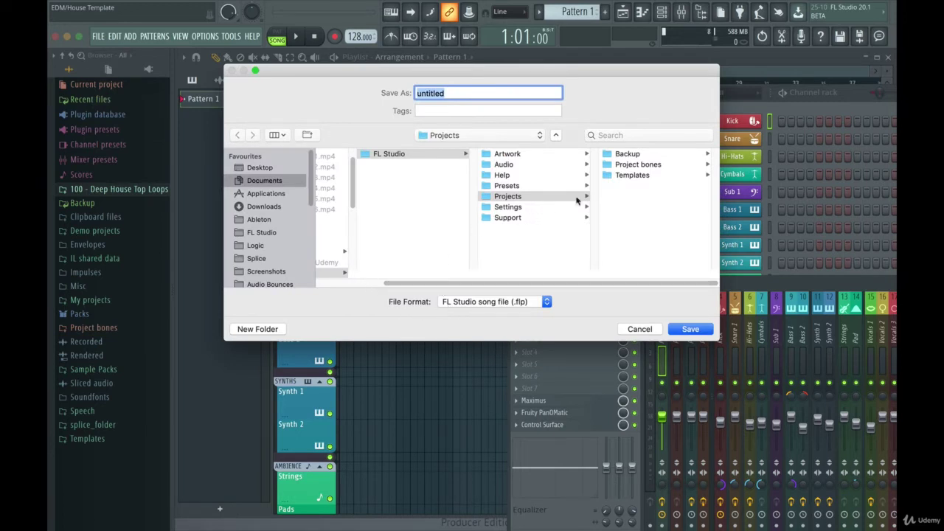
{"action": "left_click", "coordinate": [640, 181]}
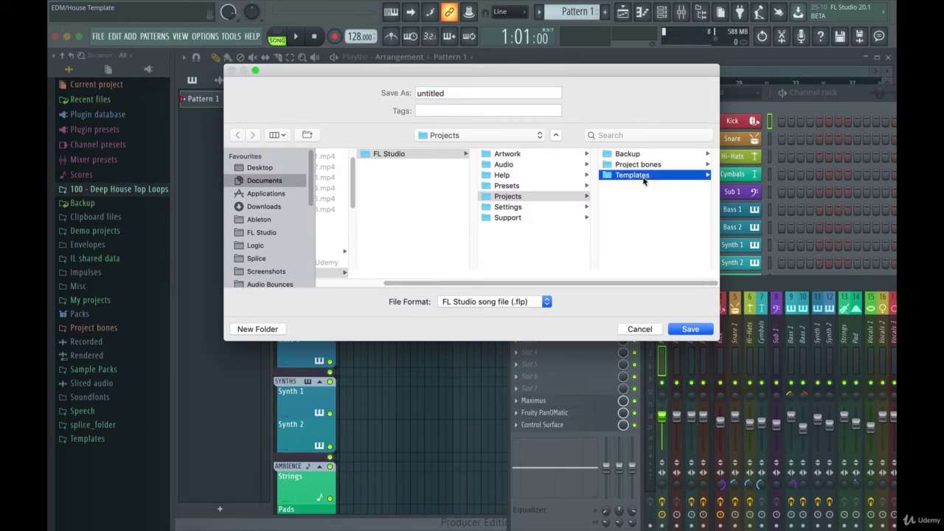
{"action": "left_click", "coordinate": [449, 92]}
{"action": "double_click", "coordinate": [449, 92]}
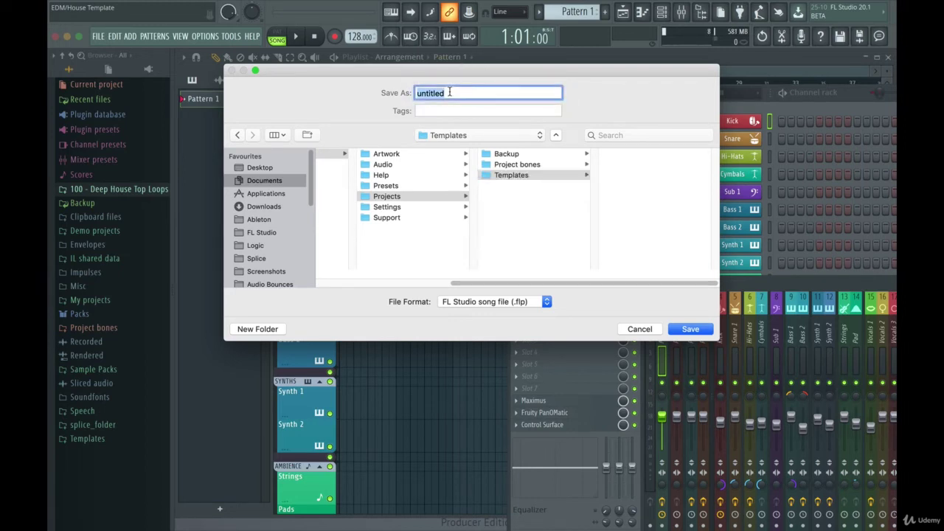
{"action": "type", "text": "My Own Template"}
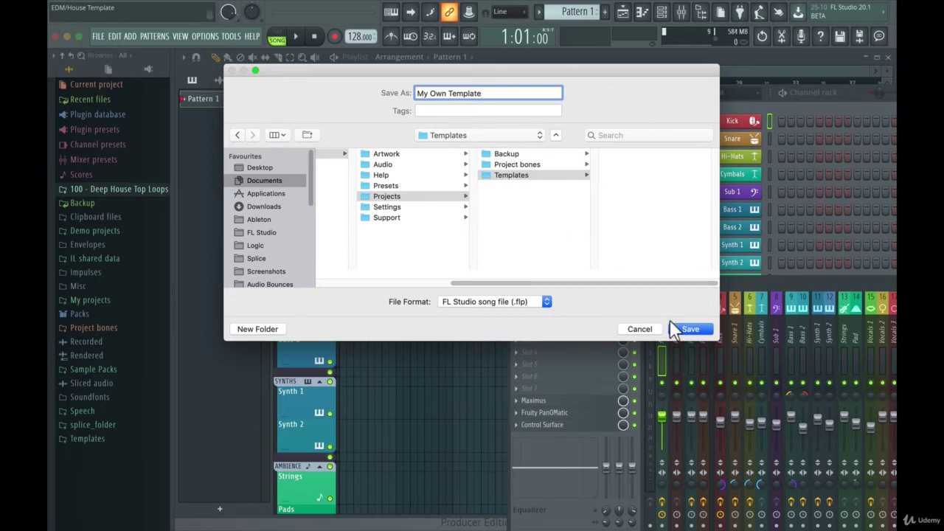
{"action": "left_click", "coordinate": [706, 331]}
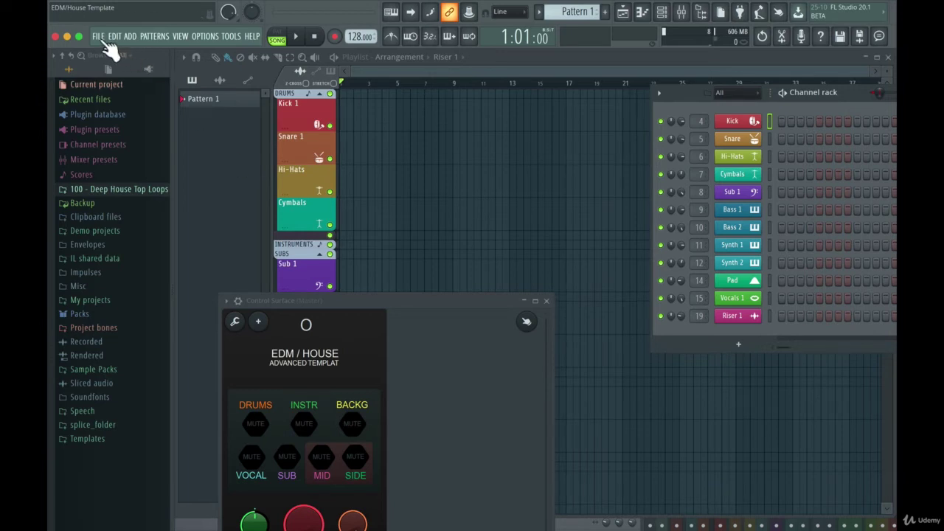
Step: Start a new project from the My Own Template template
{"action": "left_click", "coordinate": [98, 36]}
{"action": "mouse_move", "coordinate": [104, 64]}
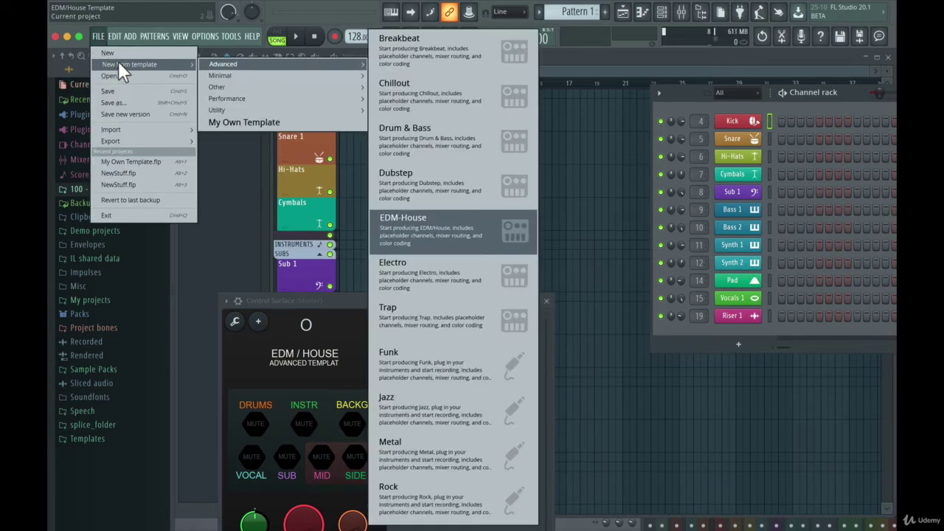
{"action": "left_click", "coordinate": [236, 123]}
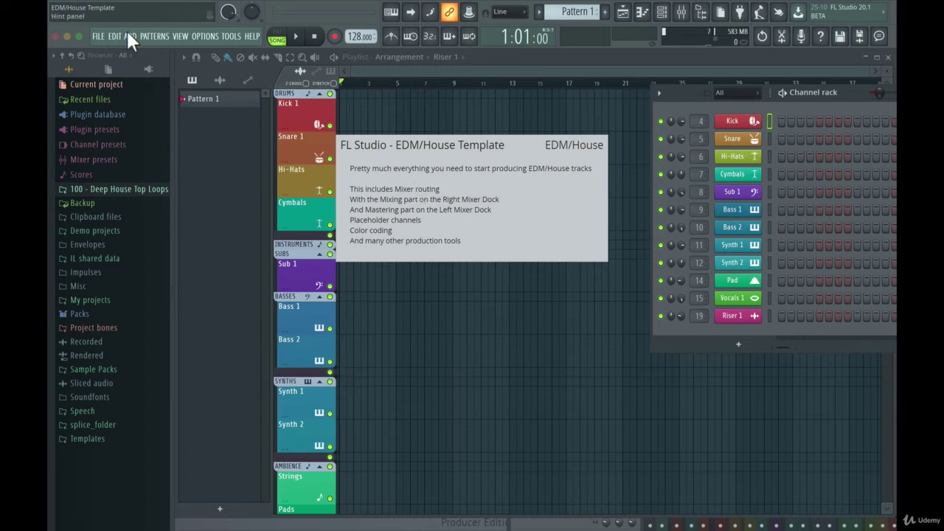
{"action": "left_click", "coordinate": [97, 35]}
{"action": "left_click", "coordinate": [104, 53]}
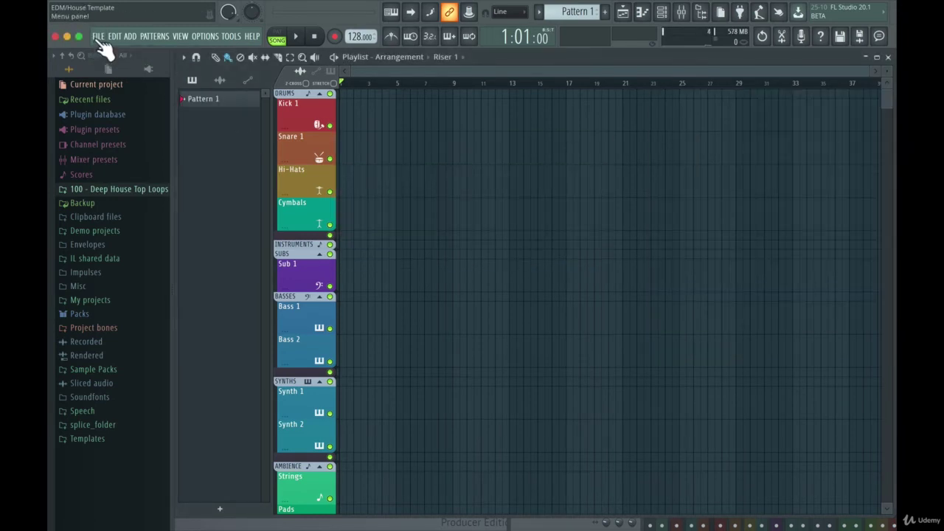
Step: Create a new project from the Minimal > Empty template
{"action": "left_click", "coordinate": [98, 35]}
{"action": "mouse_move", "coordinate": [112, 66]}
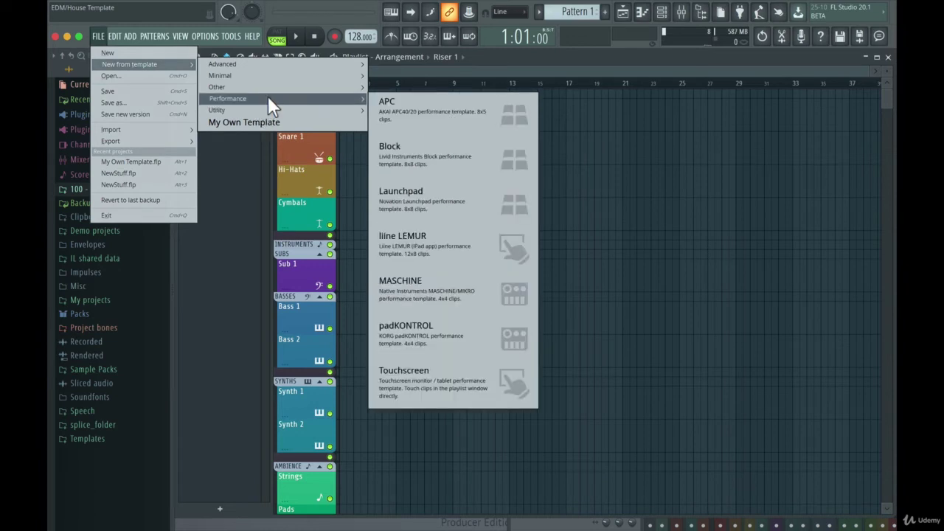
{"action": "mouse_move", "coordinate": [277, 86]}
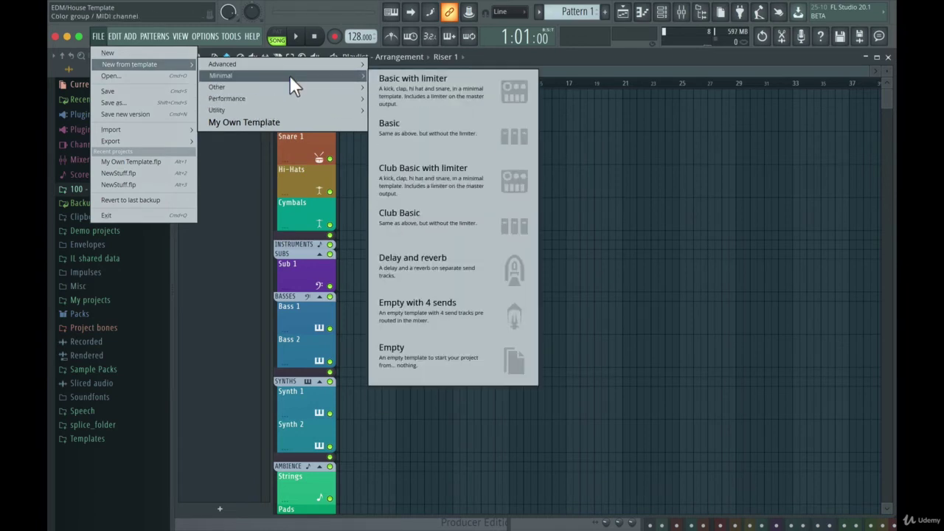
{"action": "left_click", "coordinate": [433, 376]}
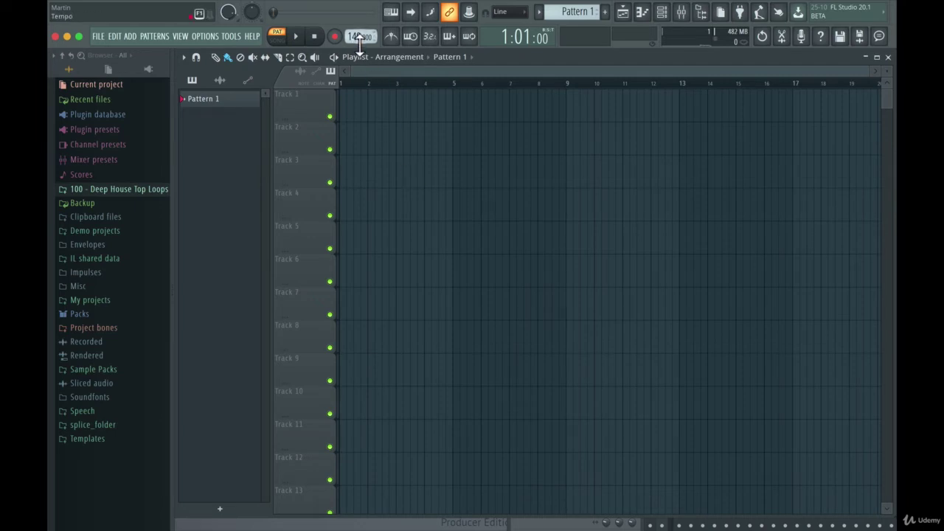
Step: Lower the tempo from 140 to 128 BPM
{"action": "left_click_drag", "start_coordinate": [359, 43], "coordinate": [360, 56]}
Step: Rename Track 1 to 'Kick' and color it red
{"action": "right_click", "coordinate": [288, 95]}
{"action": "left_click", "coordinate": [298, 97]}
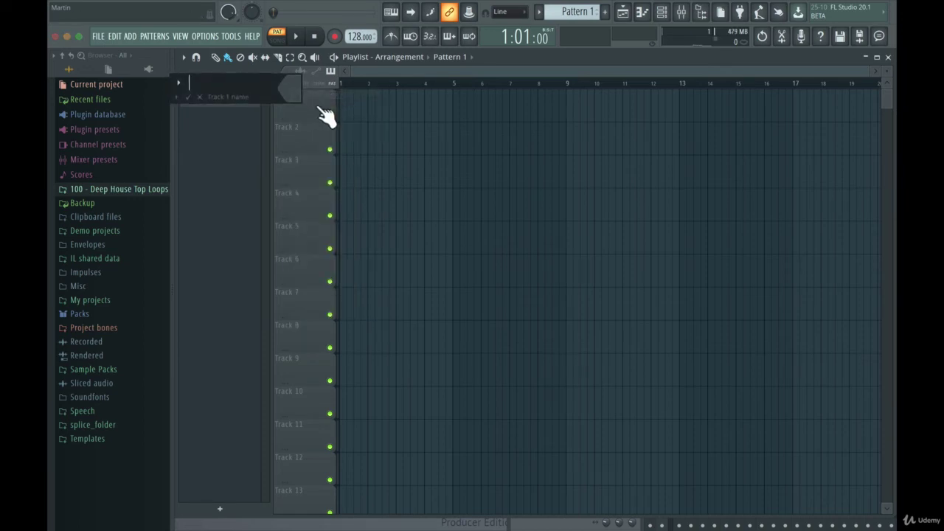
{"action": "type", "text": "Kick"}
{"action": "left_click", "coordinate": [295, 92]}
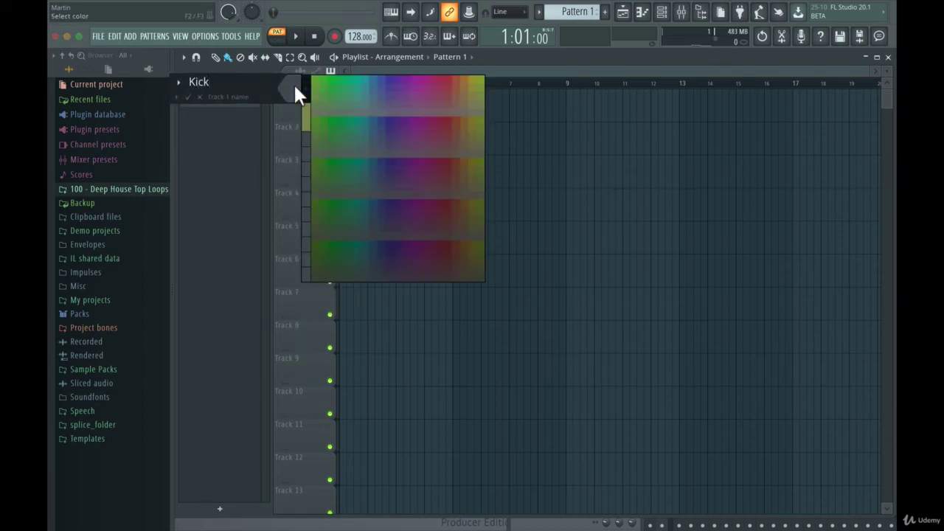
{"action": "left_click", "coordinate": [446, 76]}
{"action": "left_click", "coordinate": [188, 98]}
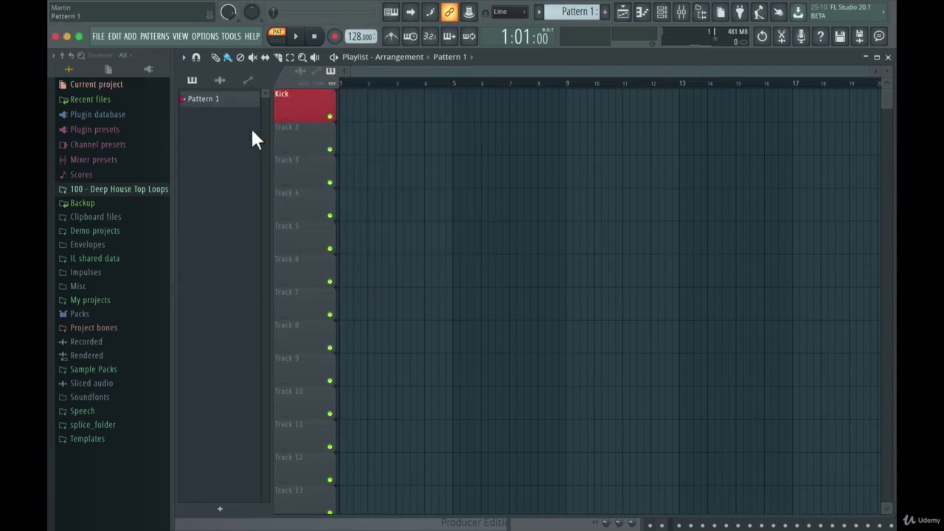
Step: Rename Track 2 to 'Drums 1' and color it orange
{"action": "right_click", "coordinate": [290, 130]}
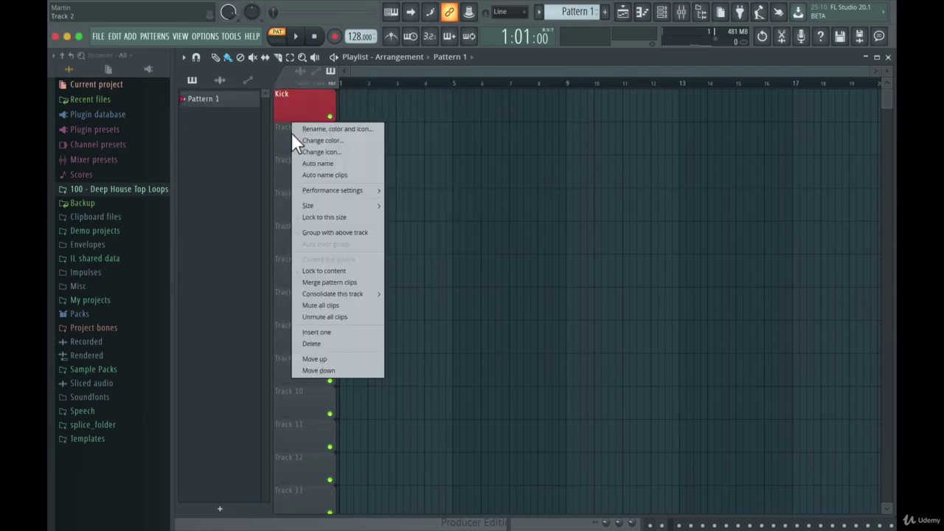
{"action": "left_click", "coordinate": [306, 127]}
{"action": "type", "text": "Drums 1"}
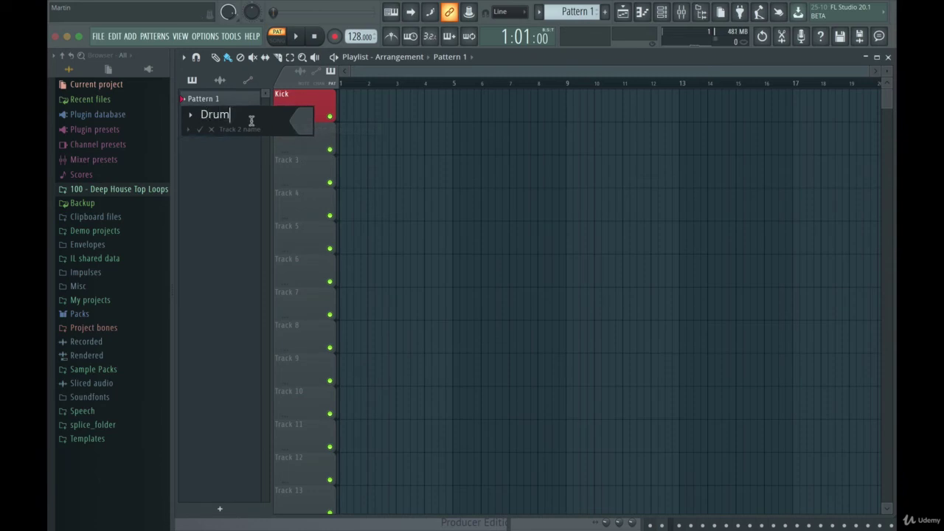
{"action": "left_click", "coordinate": [300, 122]}
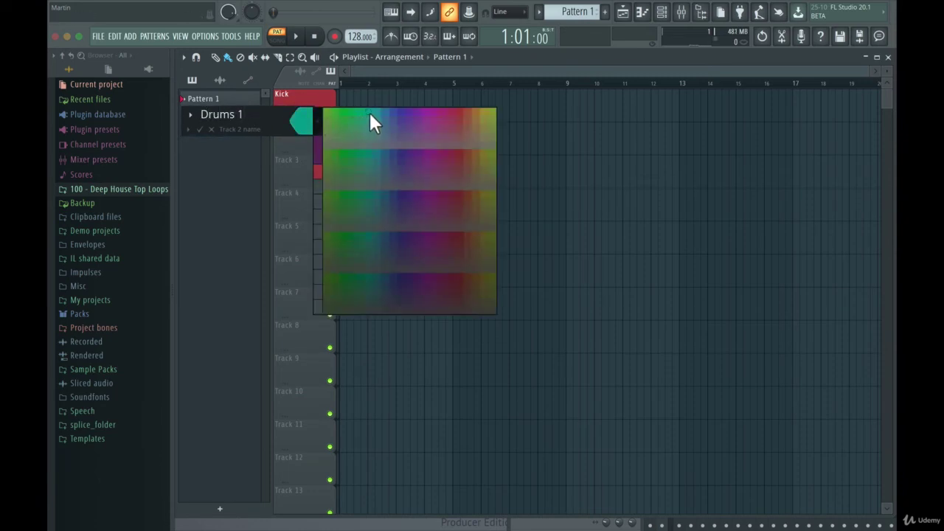
{"action": "left_click", "coordinate": [478, 113]}
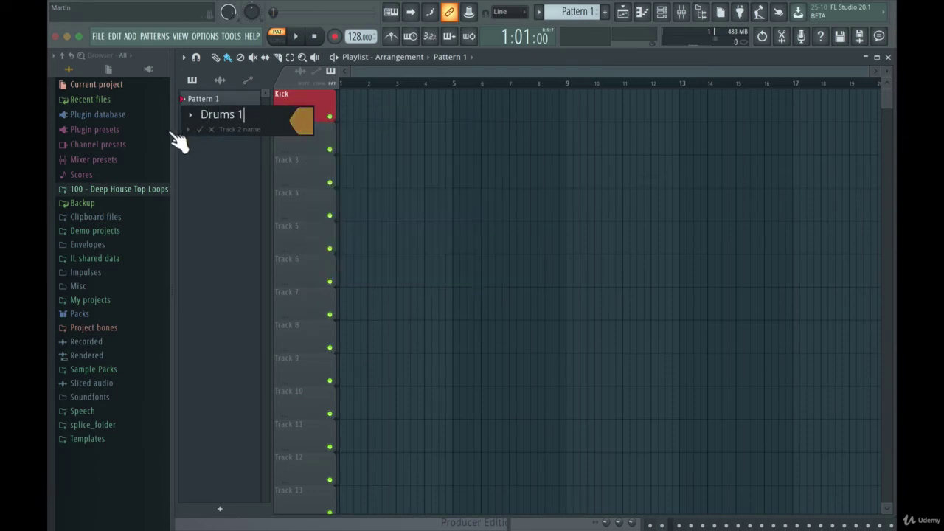
{"action": "left_click", "coordinate": [200, 130]}
Step: Rename Track 3 to 'Drums 2' and color it orange
{"action": "right_click", "coordinate": [284, 167]}
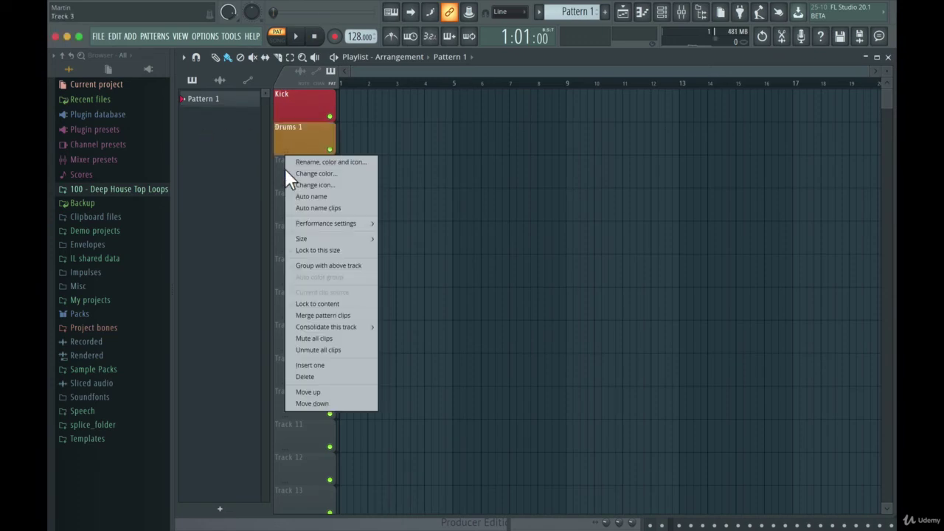
{"action": "left_click", "coordinate": [296, 161]}
{"action": "type", "text": "Drums 2"}
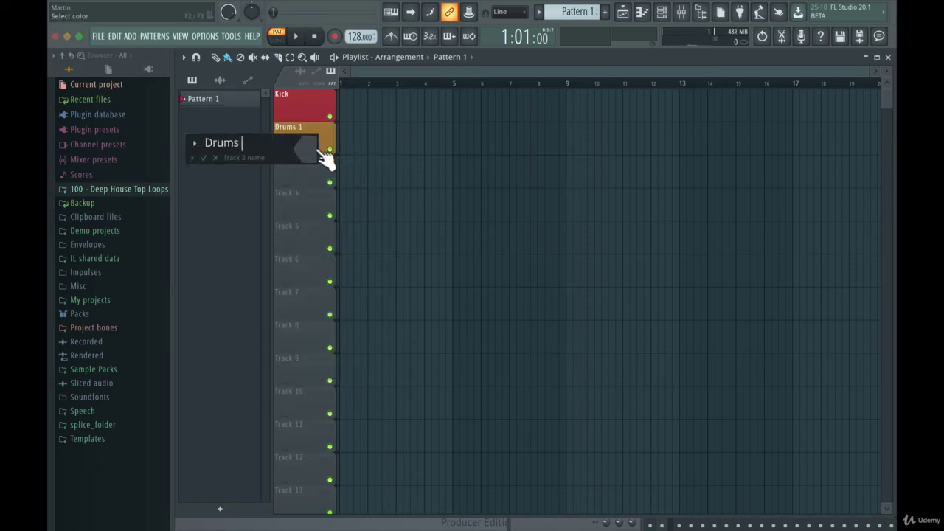
{"action": "left_click", "coordinate": [316, 150]}
{"action": "left_click", "coordinate": [476, 140]}
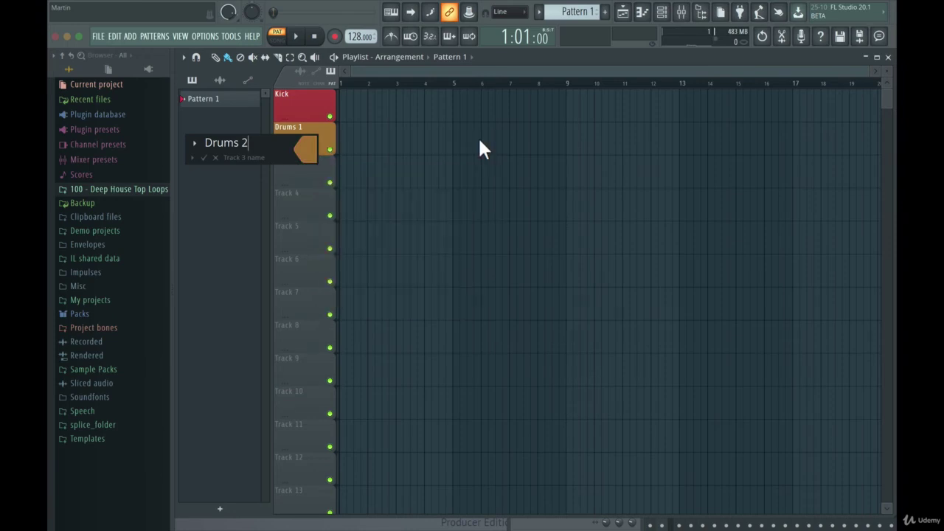
{"action": "left_click", "coordinate": [203, 157]}
Step: Rename Track 4 to 'Drums 3' and color it orange
{"action": "right_click", "coordinate": [285, 199]}
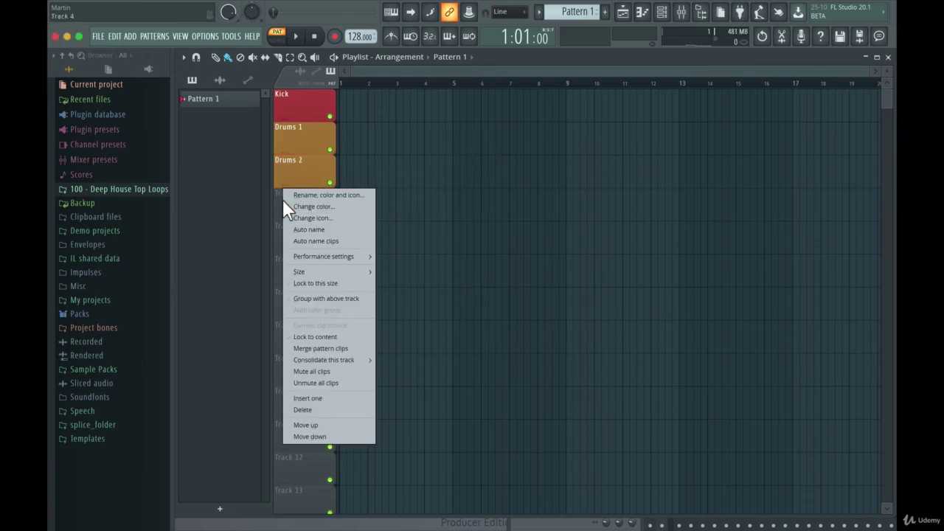
{"action": "left_click", "coordinate": [309, 197]}
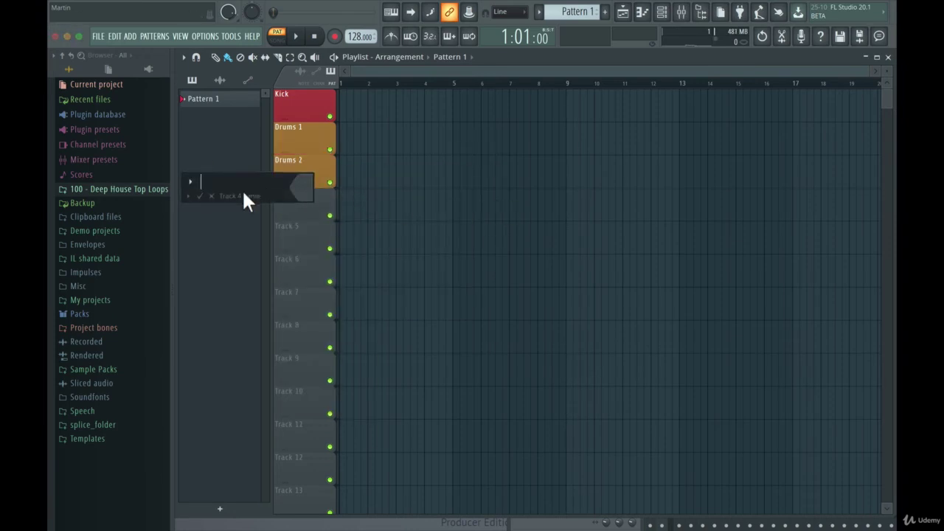
{"action": "type", "text": "Drum"}
{"action": "type", "text": "s 23"}
{"action": "key", "text": "BackSpace"}
{"action": "key", "text": "BackSpace"}
{"action": "type", "text": "3"}
{"action": "left_click", "coordinate": [307, 186]}
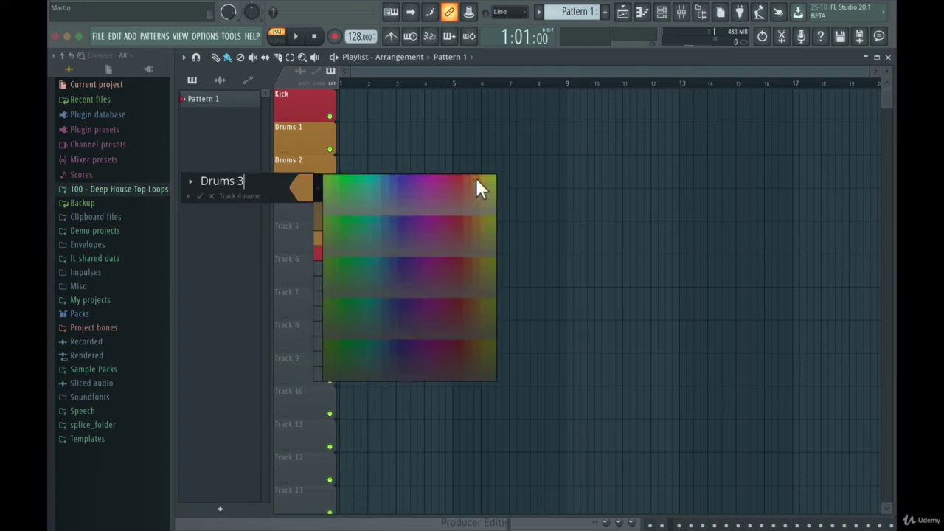
{"action": "left_click", "coordinate": [200, 195]}
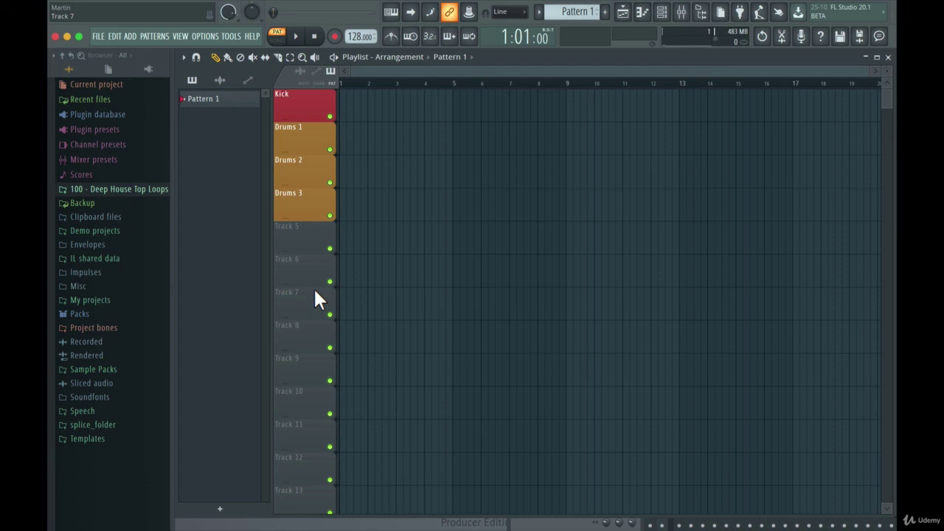
Step: Rename Track 5 to 'Synth' and color it green
{"action": "right_click", "coordinate": [309, 232]}
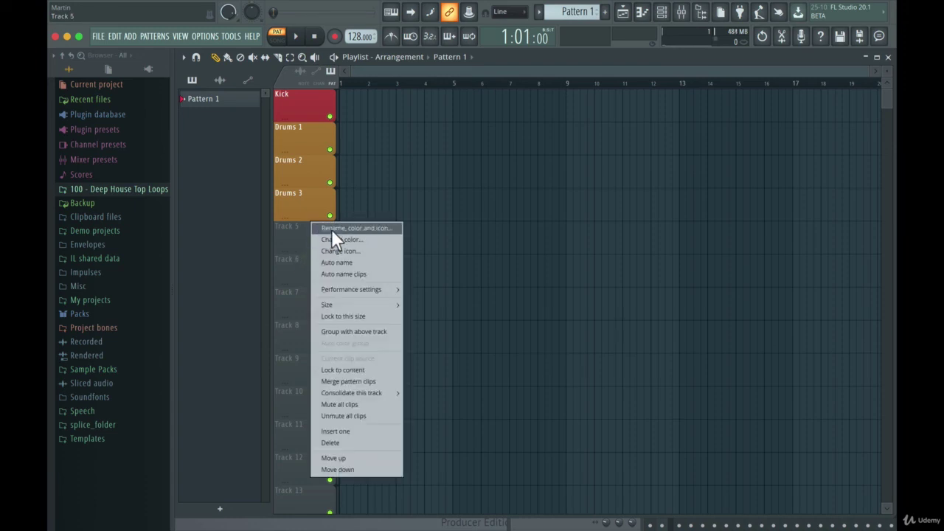
{"action": "left_click", "coordinate": [331, 228]}
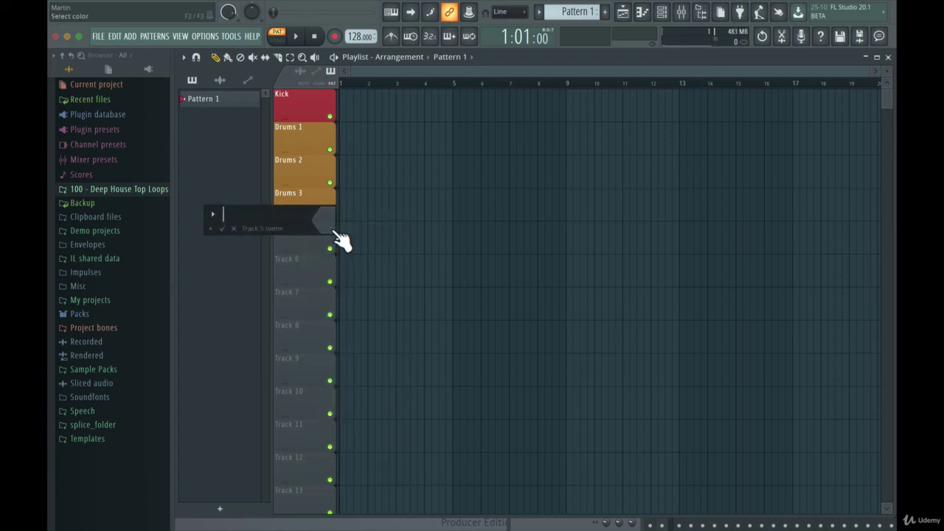
{"action": "type", "text": "Synth"}
{"action": "left_click", "coordinate": [336, 234]}
{"action": "left_click", "coordinate": [381, 210]}
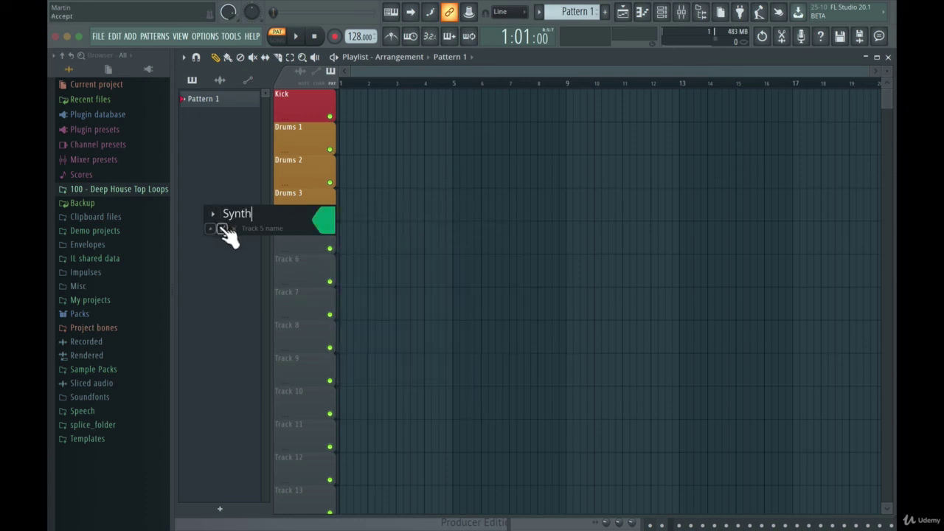
{"action": "left_click", "coordinate": [222, 230]}
Step: Start renaming Track 6, entering 'Piano' as its name
{"action": "right_click", "coordinate": [306, 273]}
{"action": "left_click", "coordinate": [325, 263]}
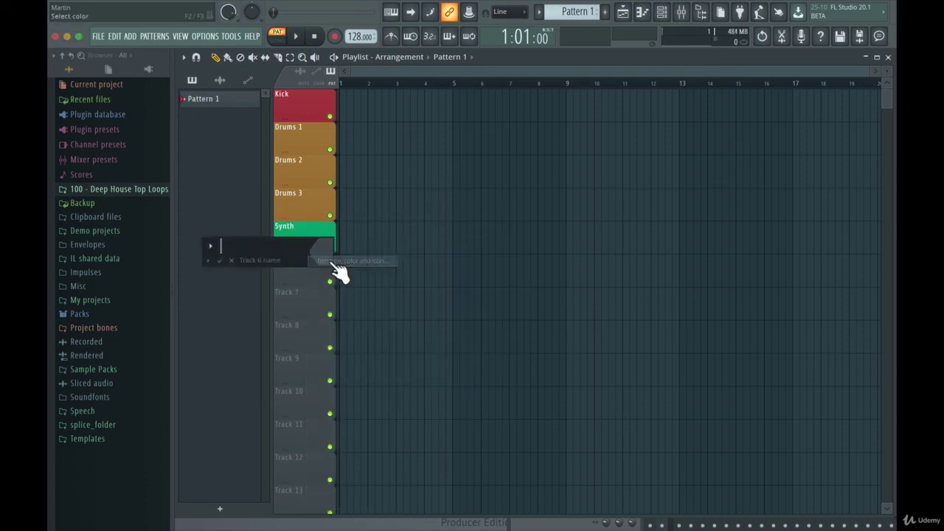
{"action": "type", "text": "Piano"}
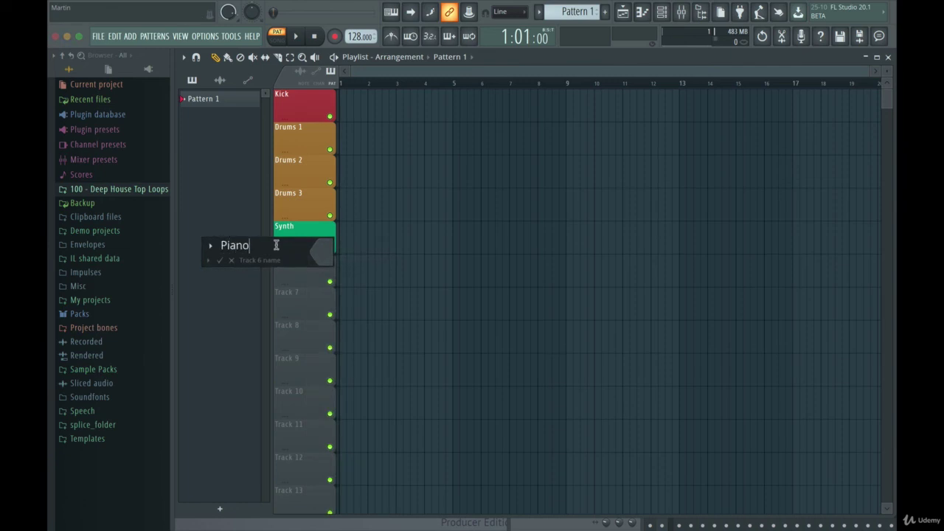